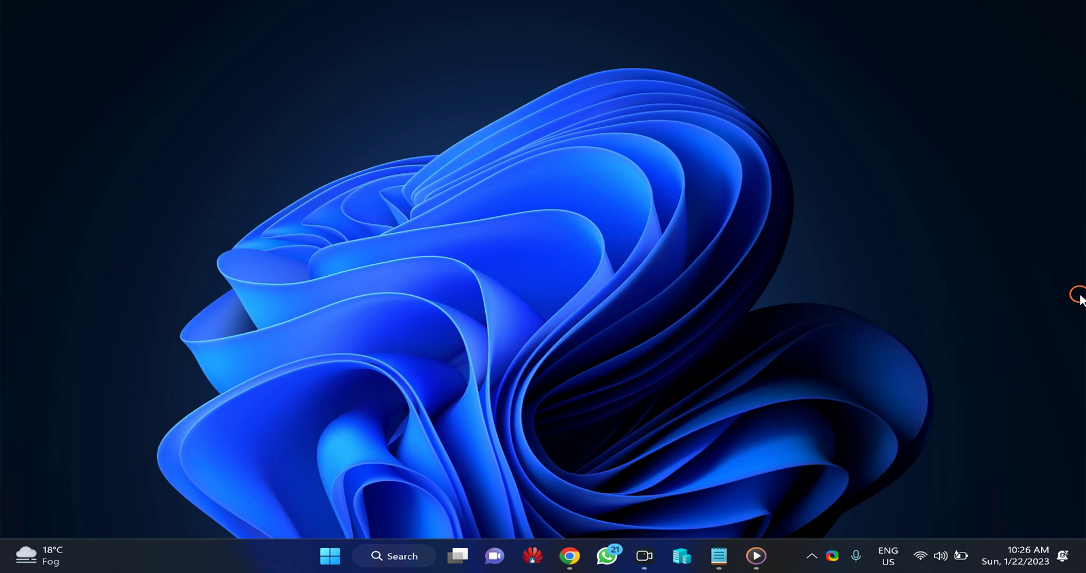
Run the winver command, check the version and OS build in the About Windows window, and close it
key(super+r)
drag(220, 391, 614, 249)
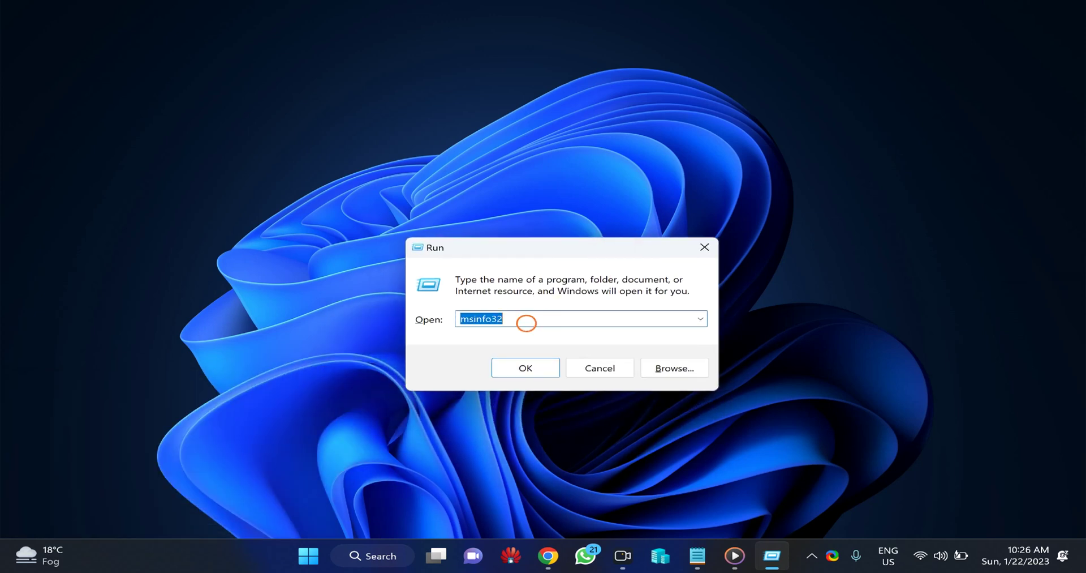
text(winv)
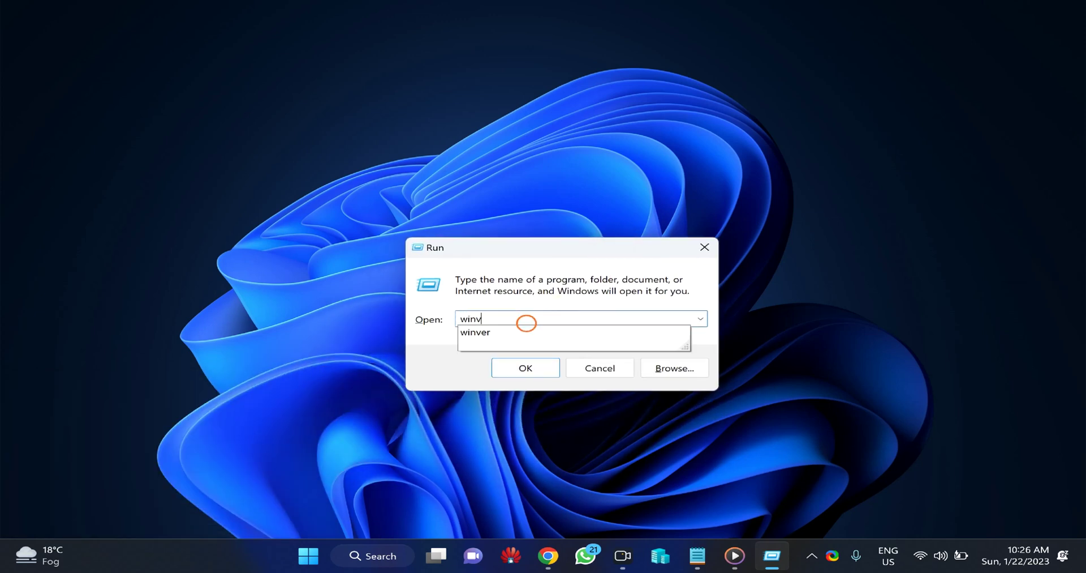
text(er)
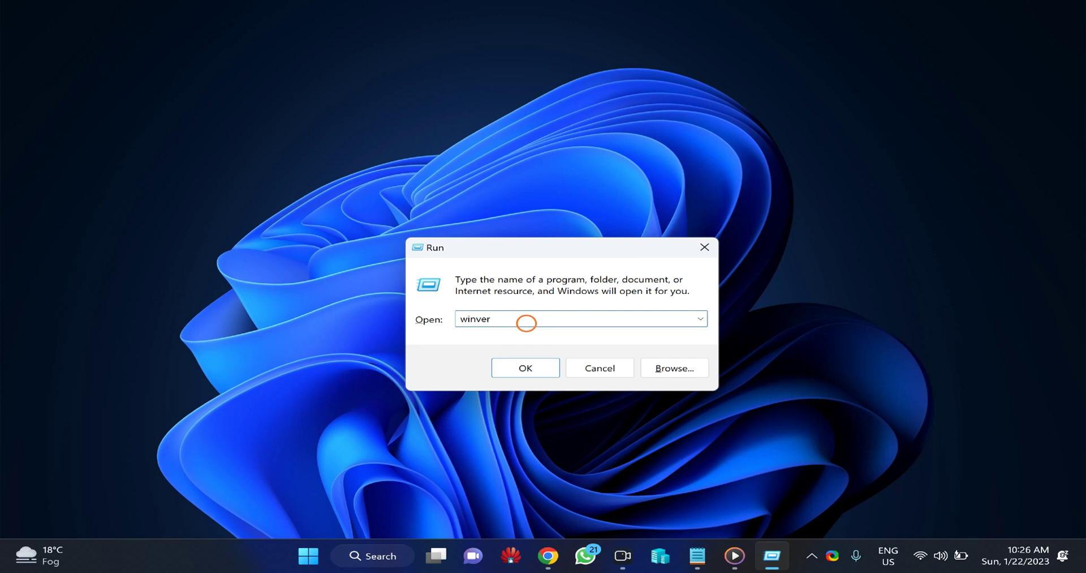
click(526, 368)
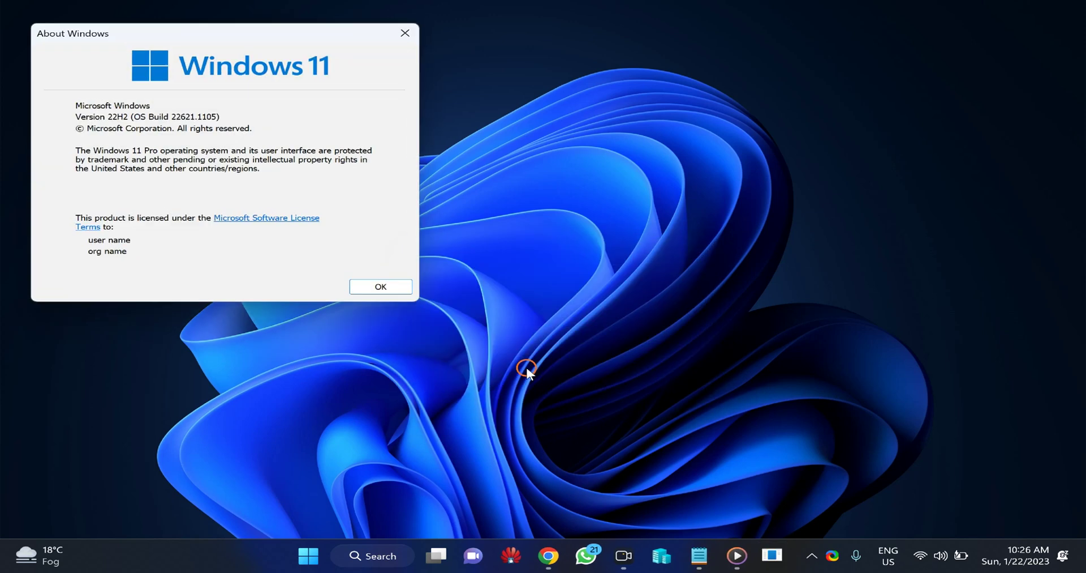
drag(207, 35, 563, 119)
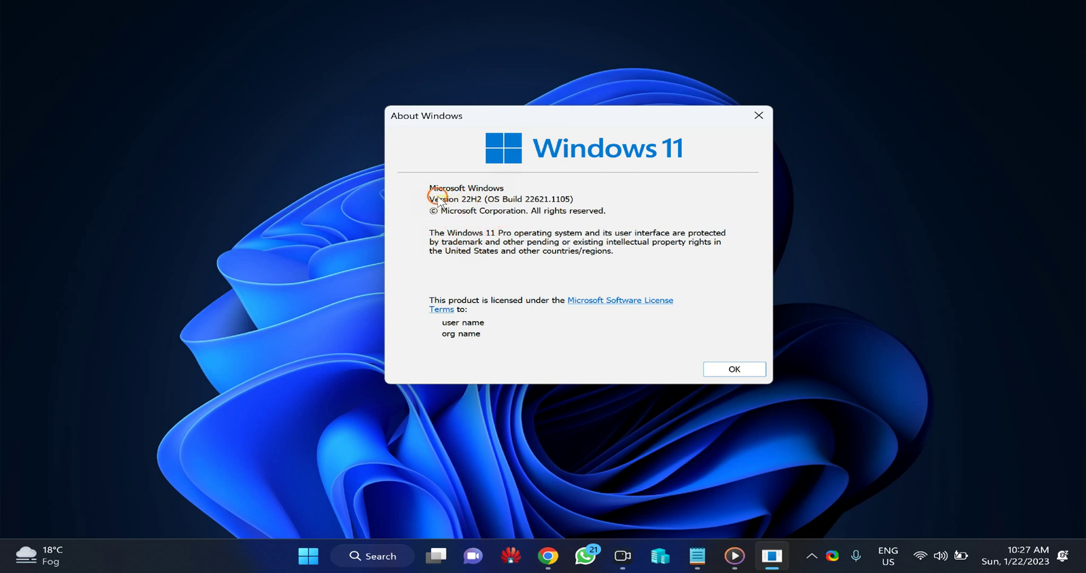
click(730, 365)
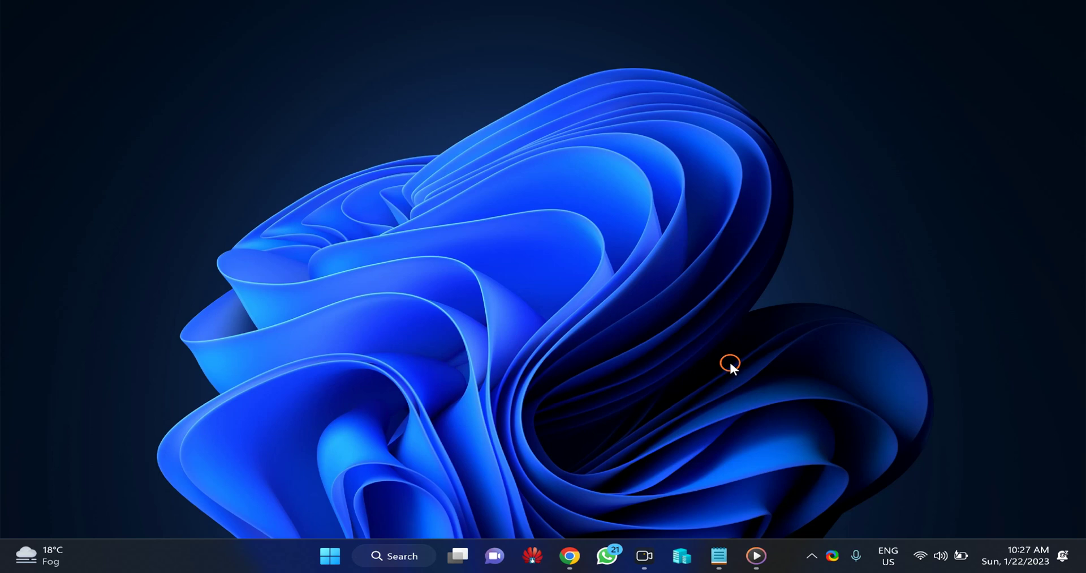
Open System Information by running the msinfo32 command from the Run dialog
key(super+r)
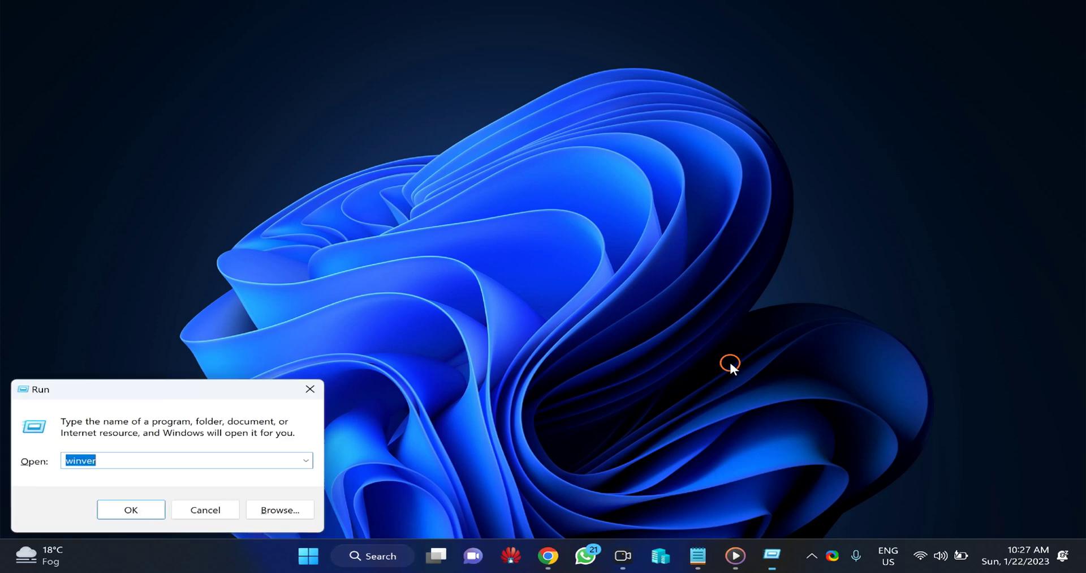
drag(193, 393, 562, 244)
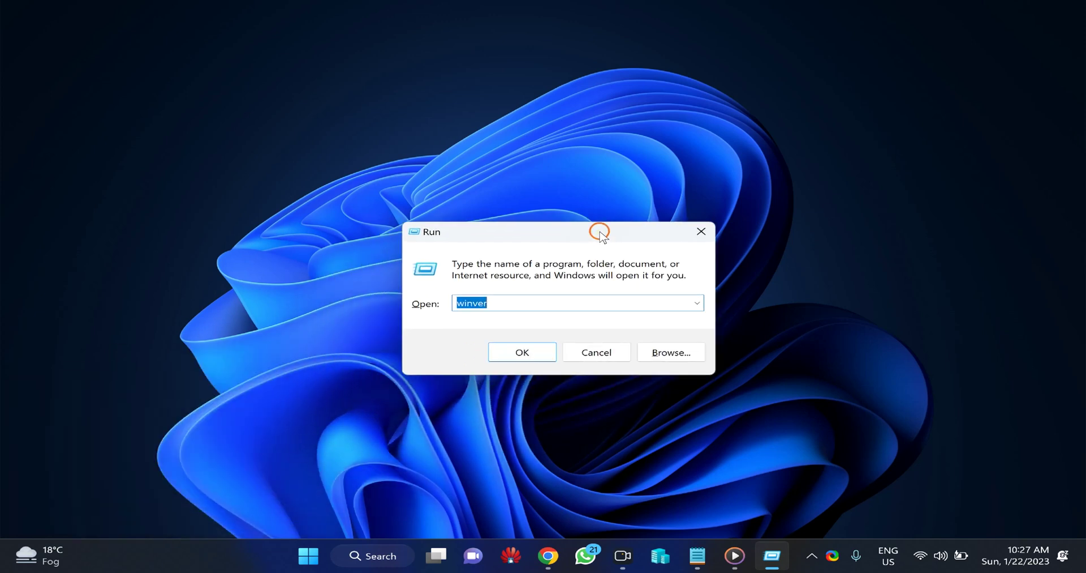
text(m)
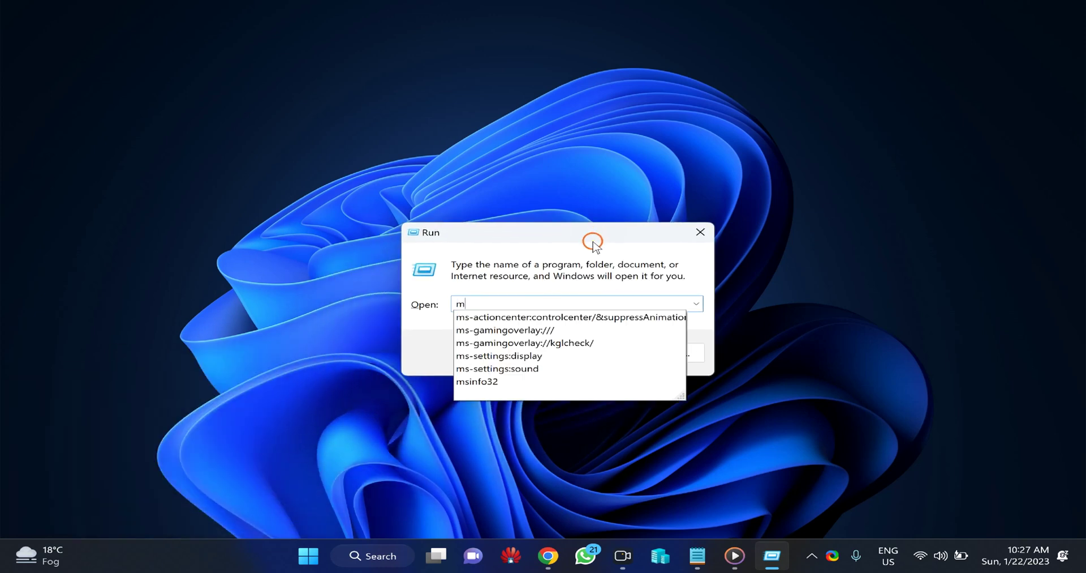
text(s)
click(507, 380)
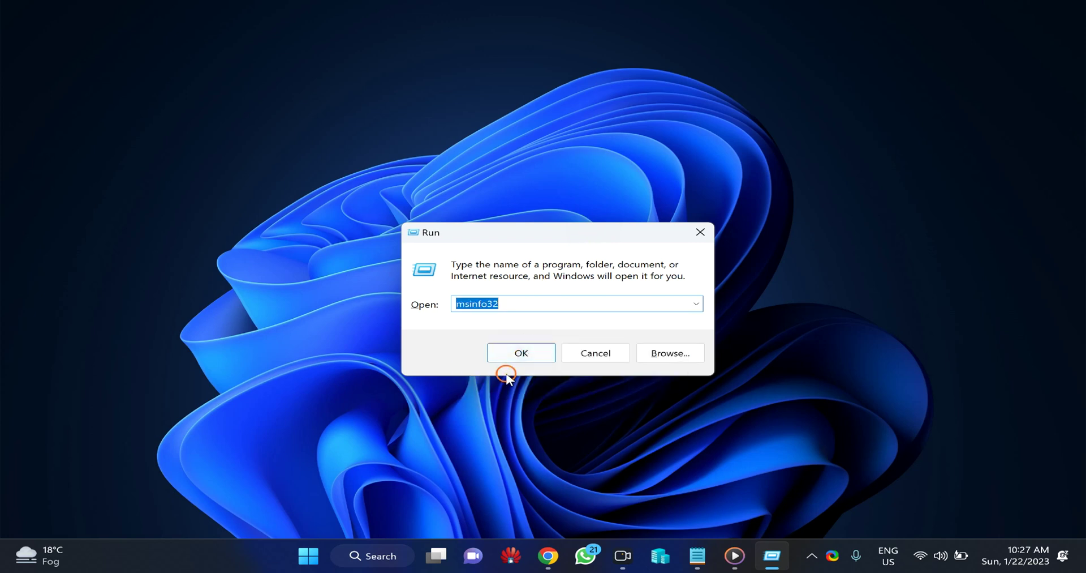
click(547, 304)
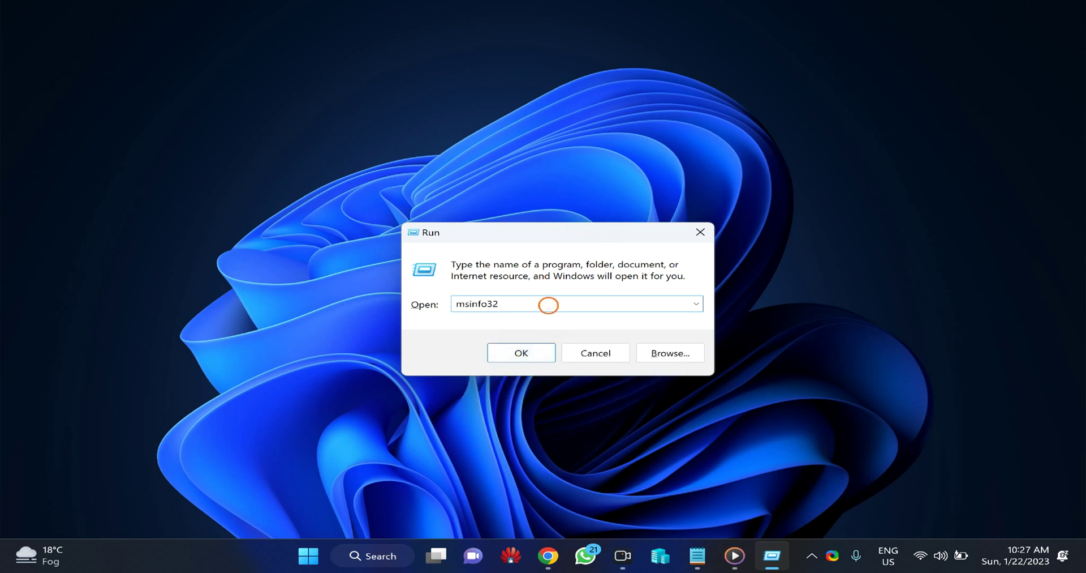
click(533, 353)
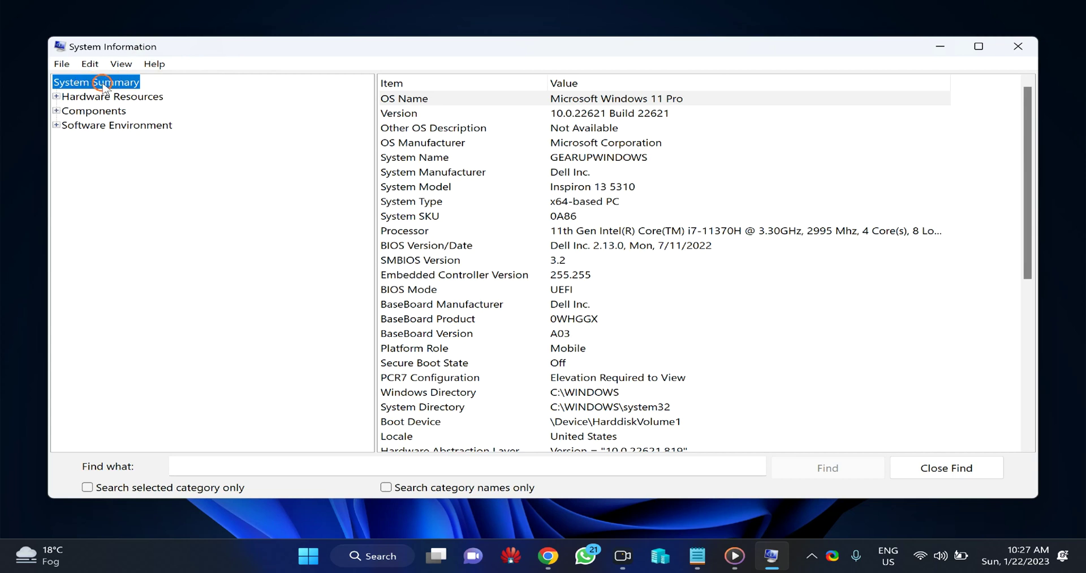
Check the OS Name and Version entries in the System Summary and close System Information
click(399, 99)
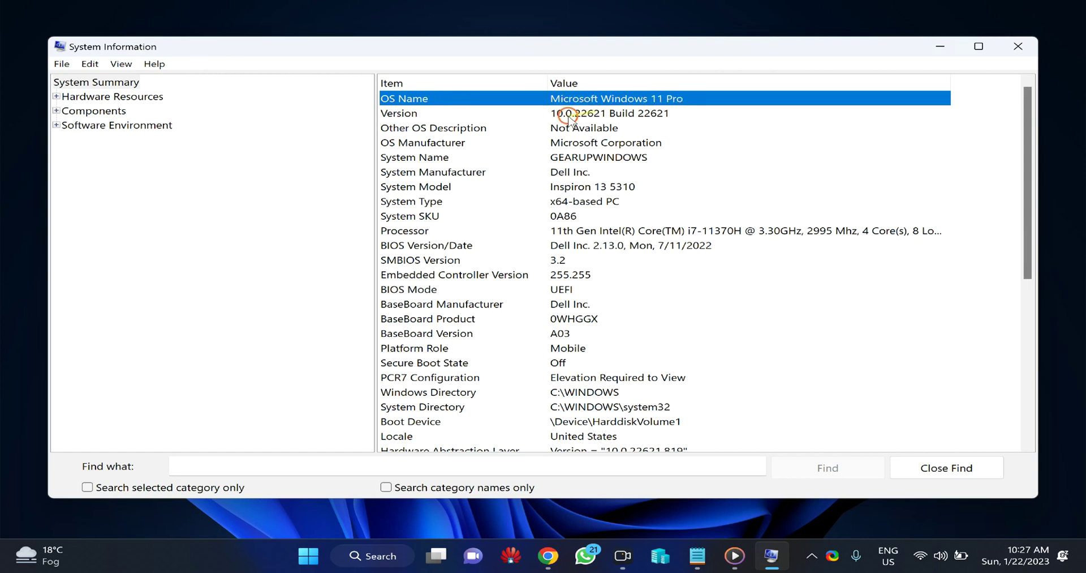
click(482, 113)
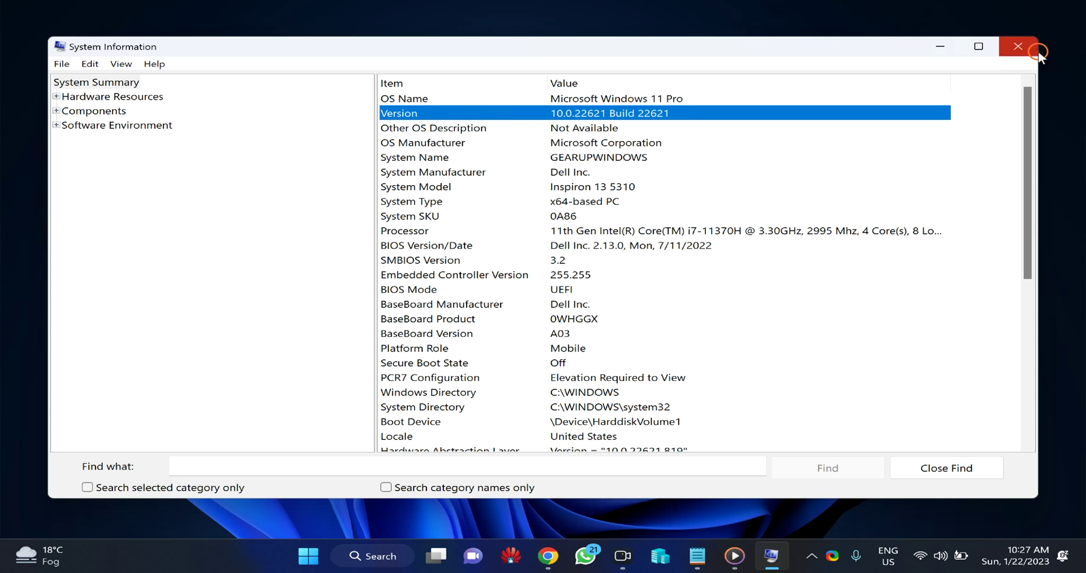
click(1024, 50)
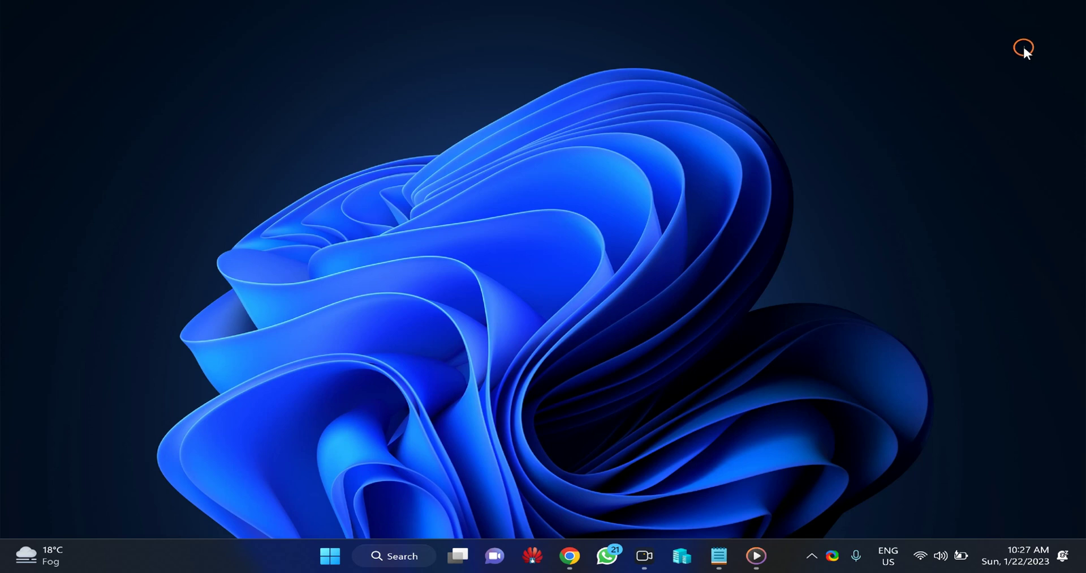
Find and open Command Prompt and run the systeminfo command in it
click(328, 557)
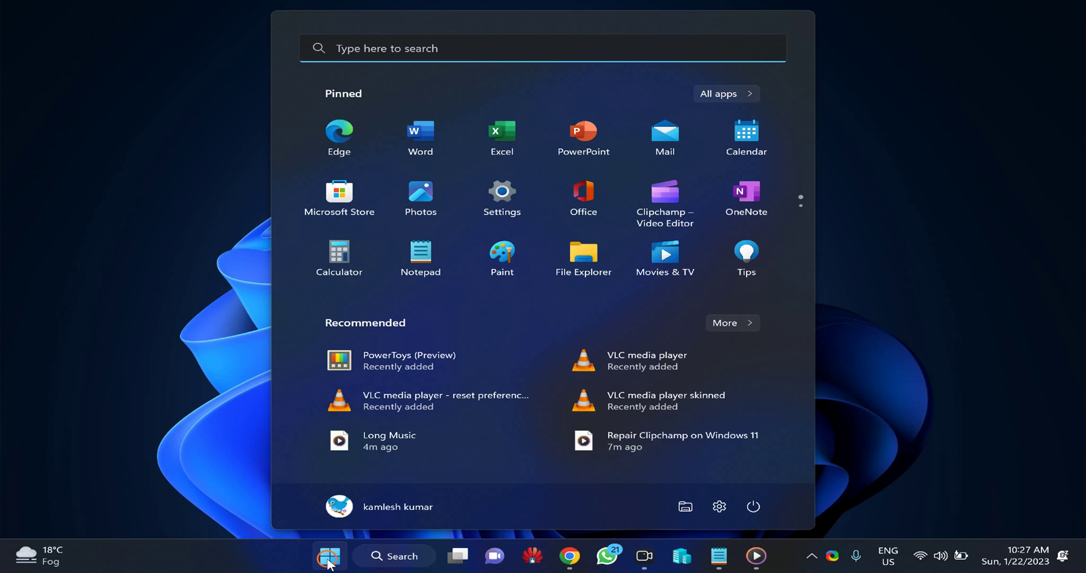
text(cmd)
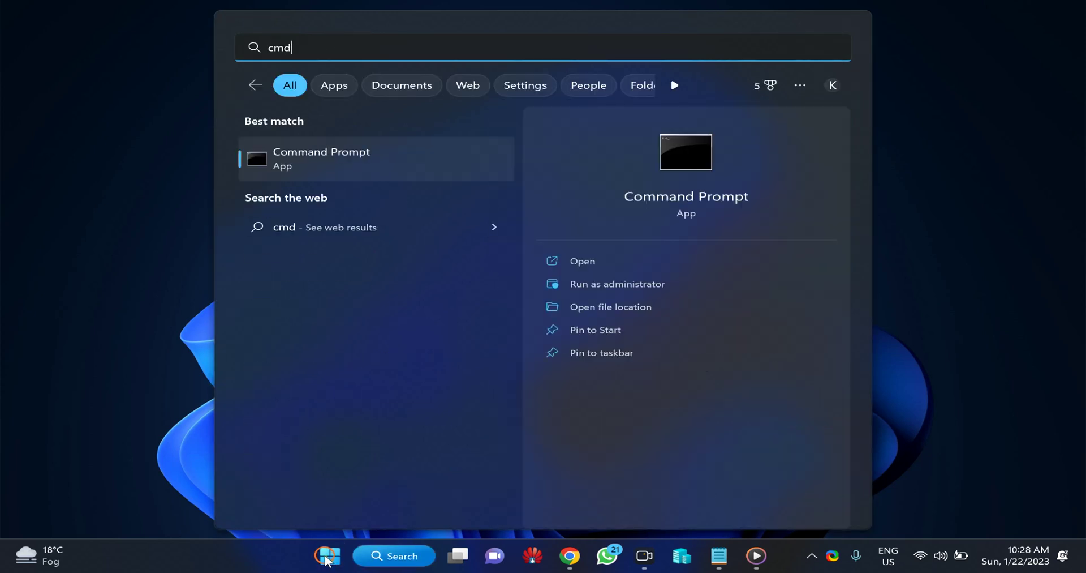
click(329, 160)
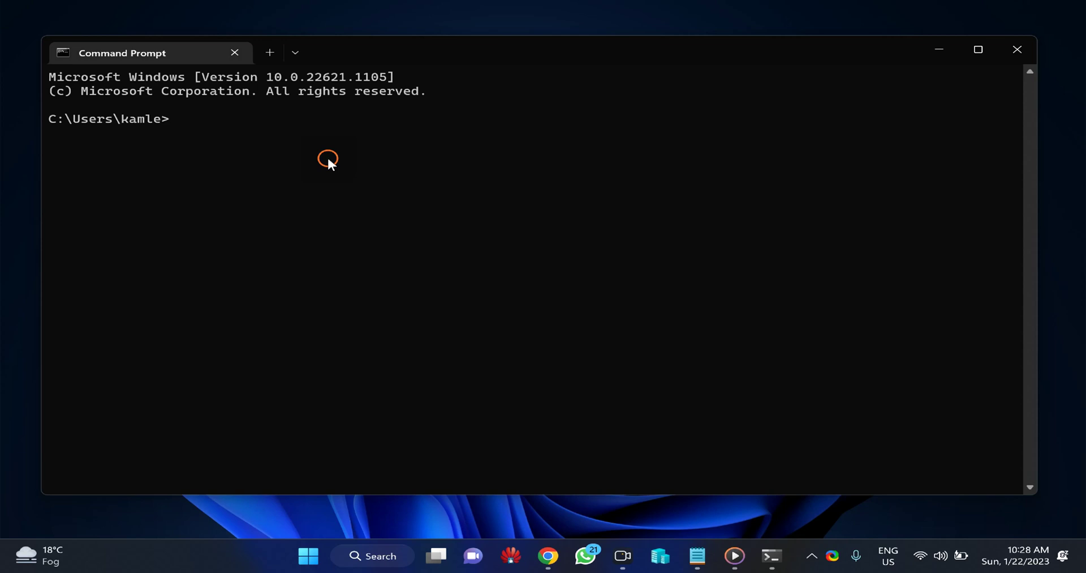
text(systeminfo)
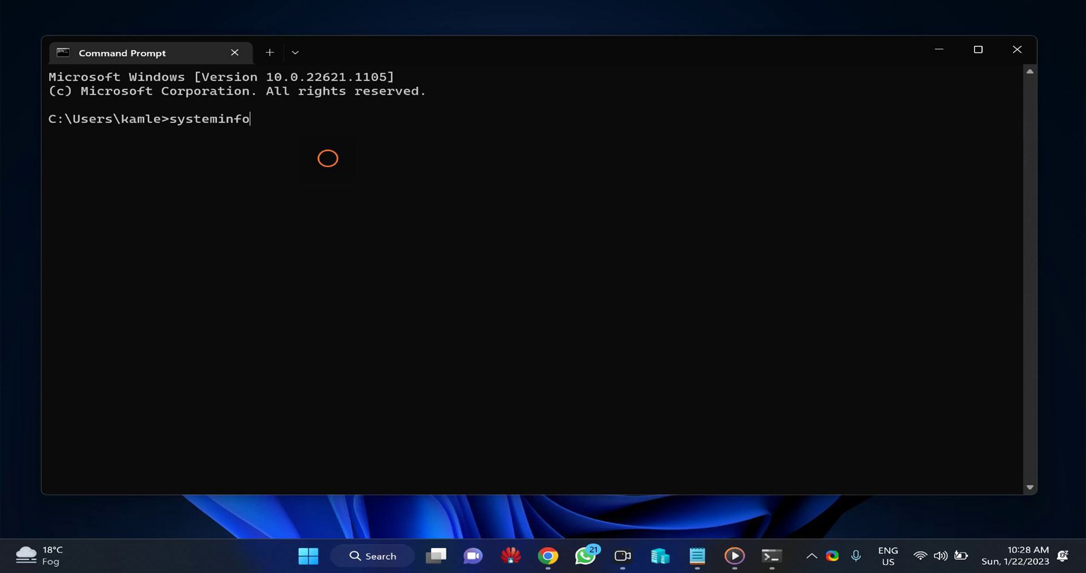
key(Return)
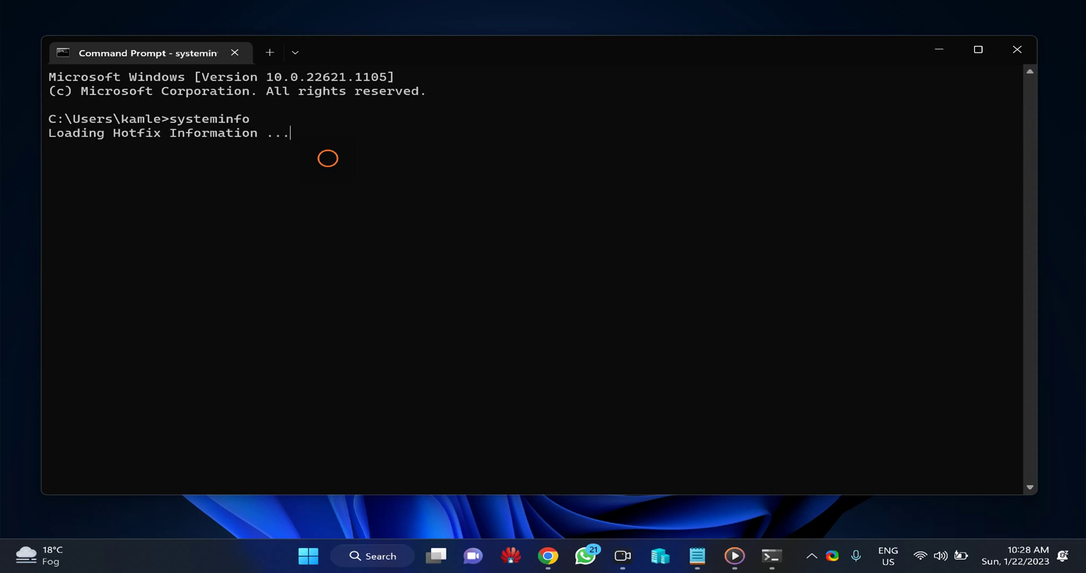
Highlight the OS Name and OS Version lines in the Command Prompt output and close the window
scroll(260, 169, up, 10)
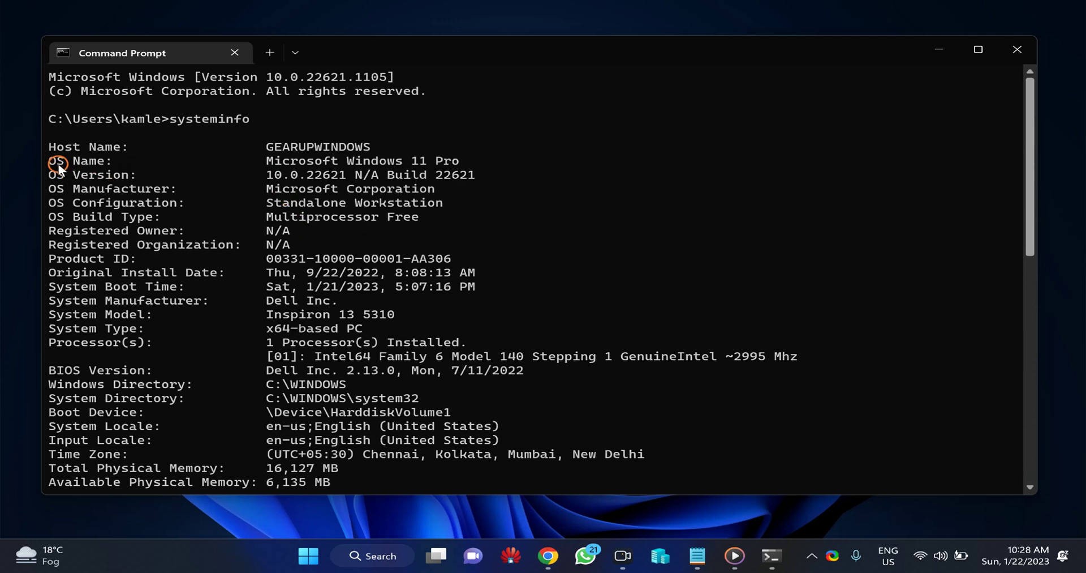
drag(49, 158, 492, 177)
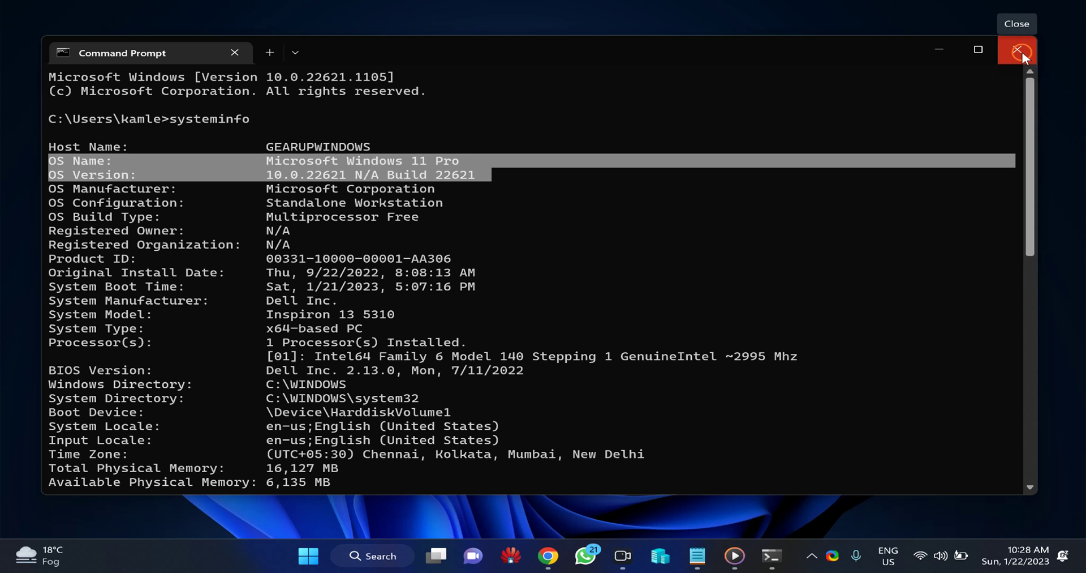
click(1023, 52)
Find and open Windows PowerShell and run the systeminfo command in it
click(343, 563)
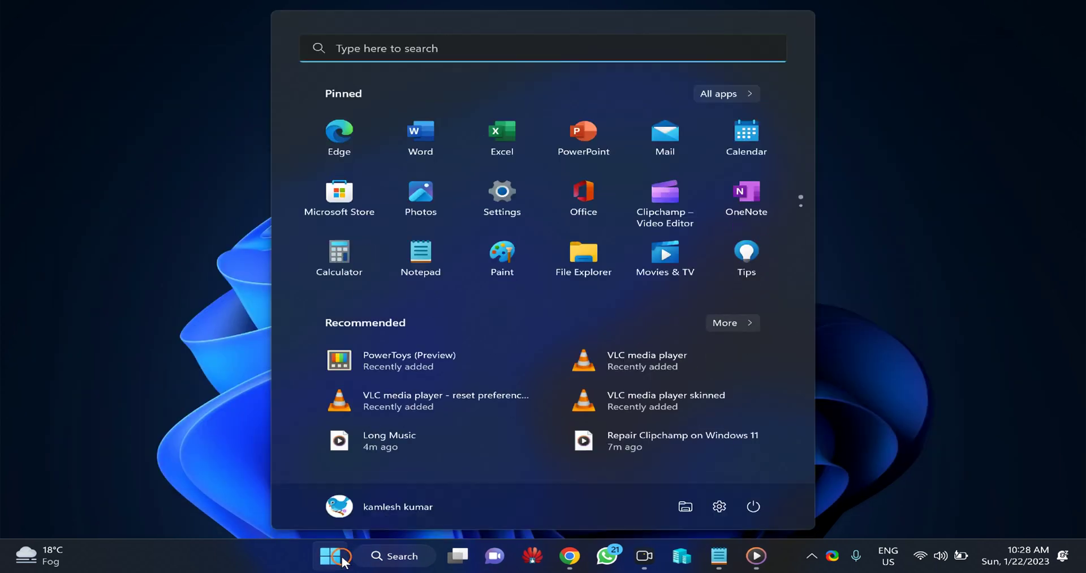
text(powershell)
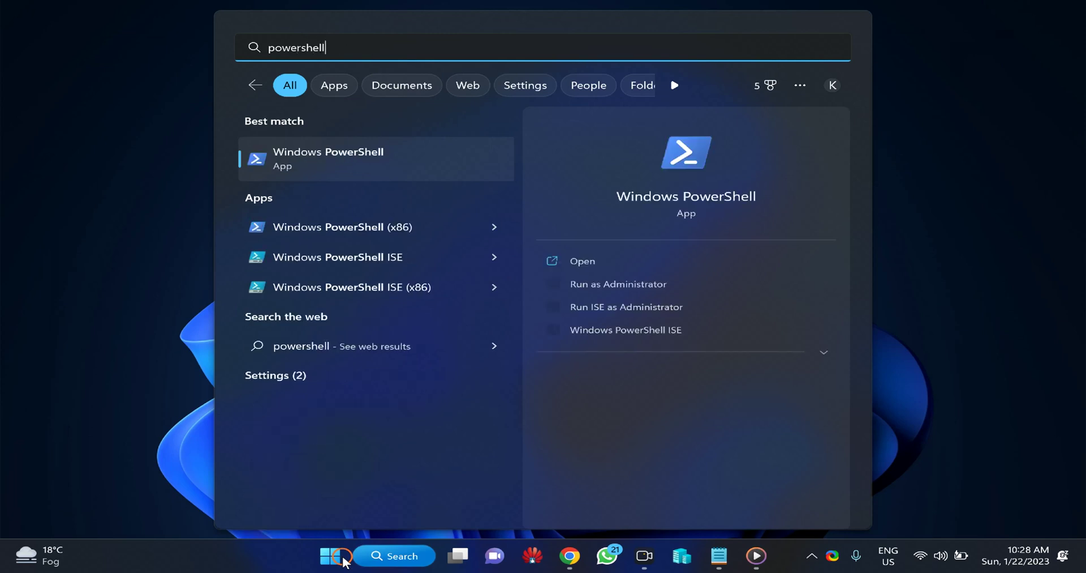
click(359, 168)
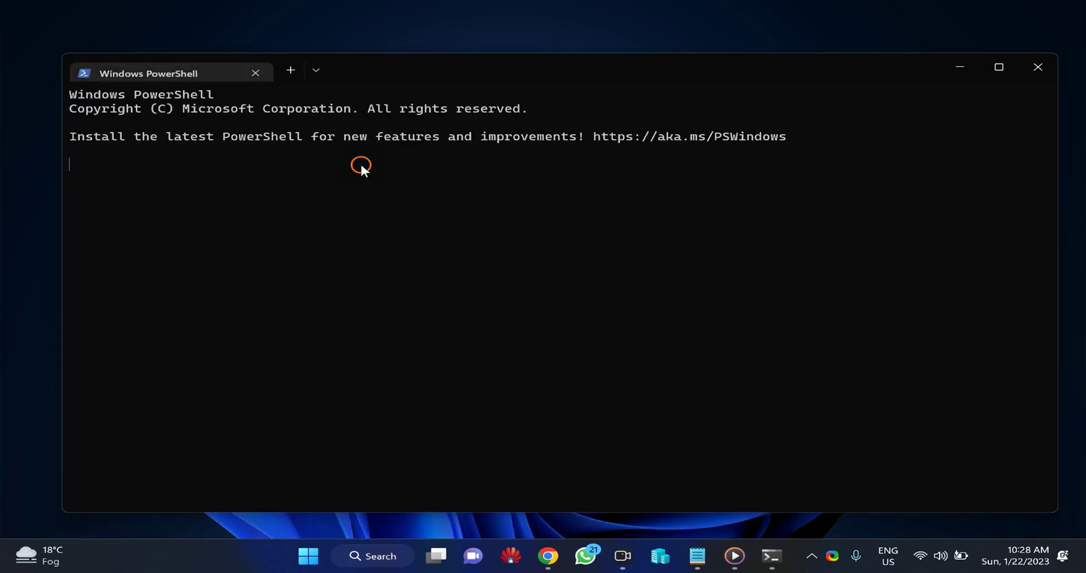
text(s)
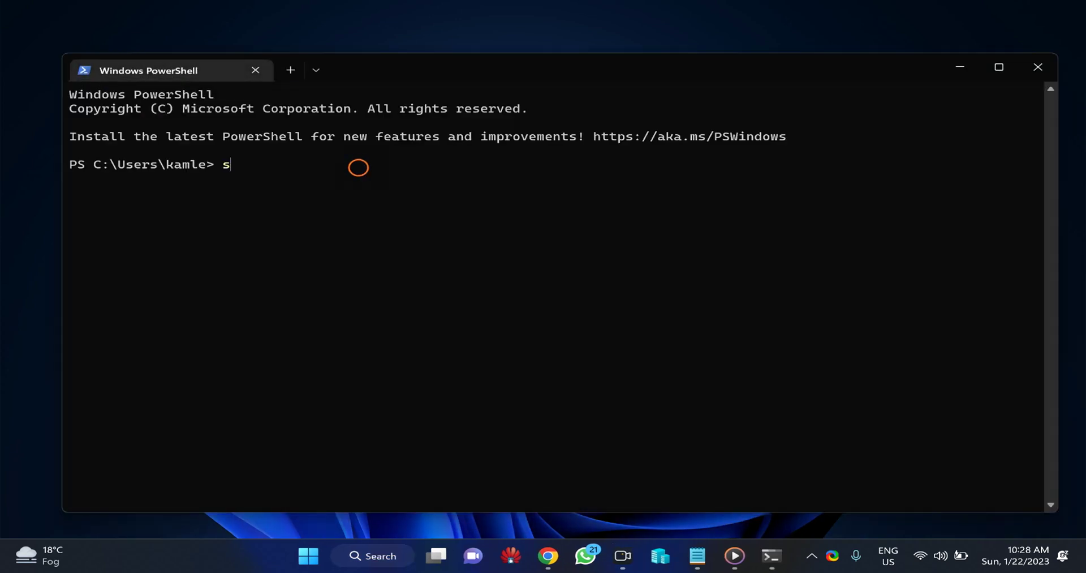
text(ysteminfo)
key(Return)
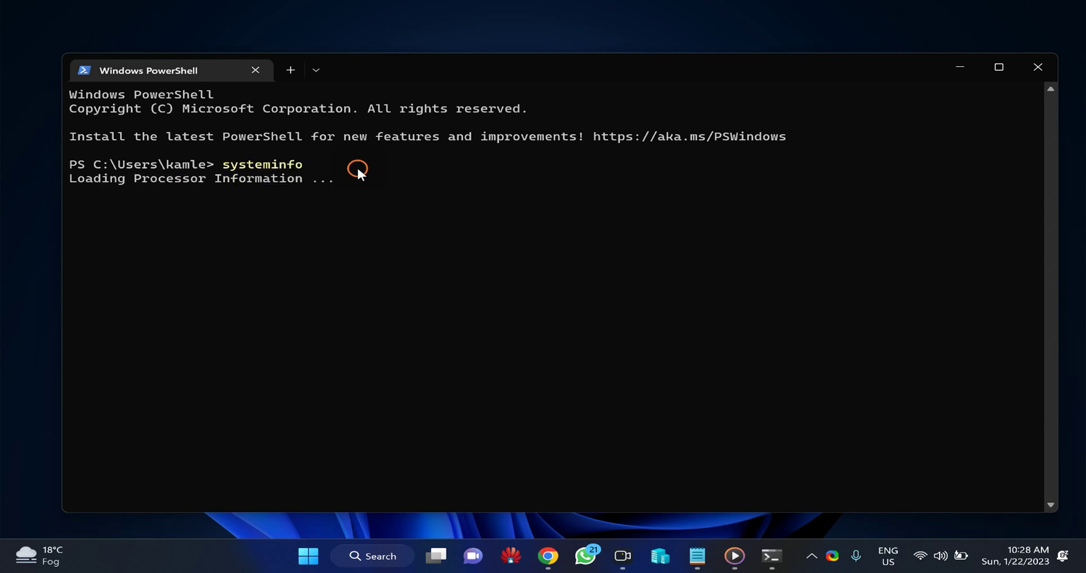
Highlight the OS Name and OS Version lines in the PowerShell output and close the window
scroll(366, 280, up, 12)
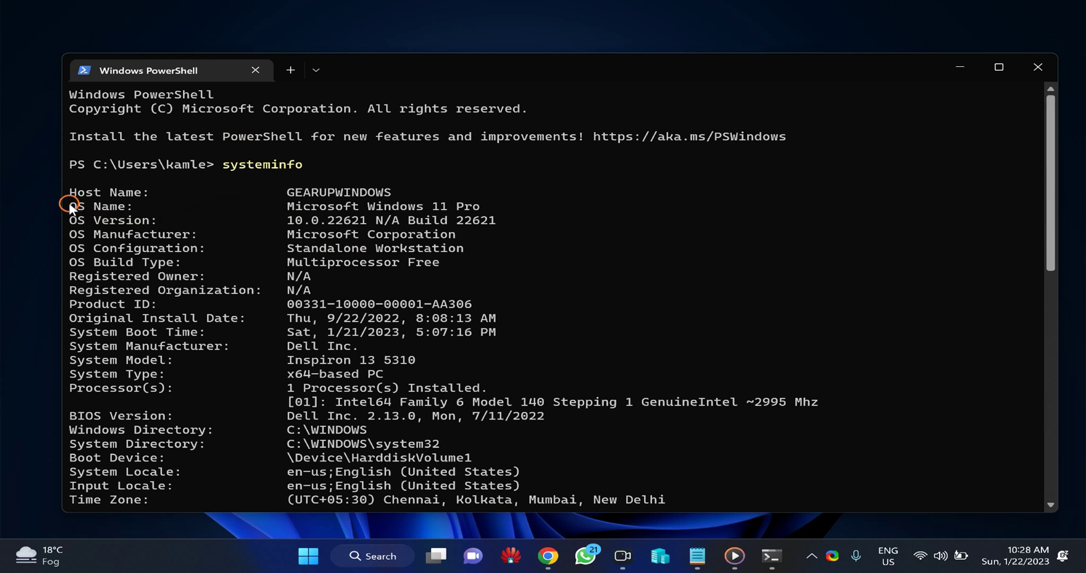
drag(72, 207, 506, 226)
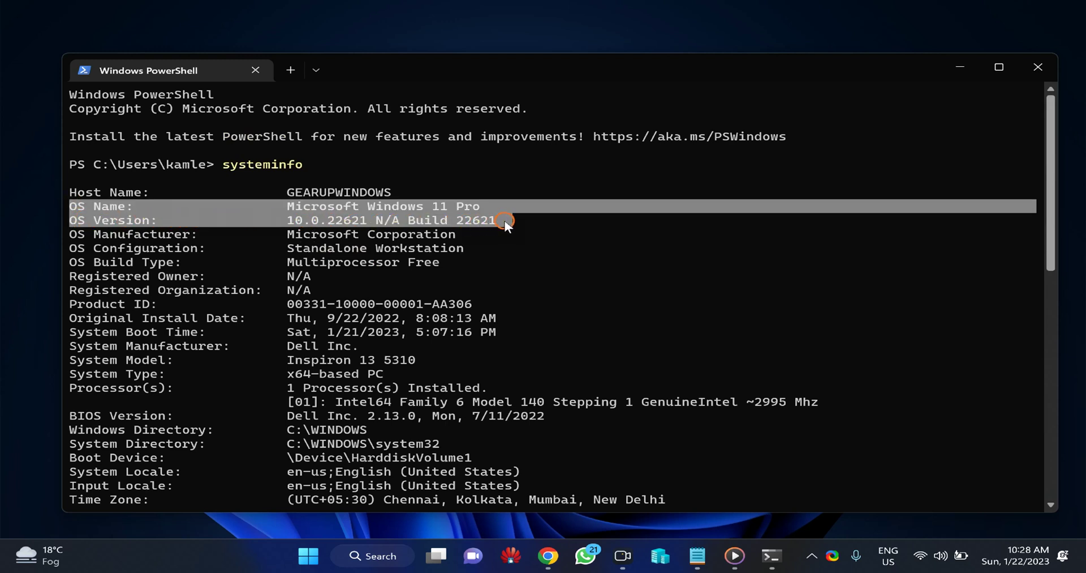
click(1027, 67)
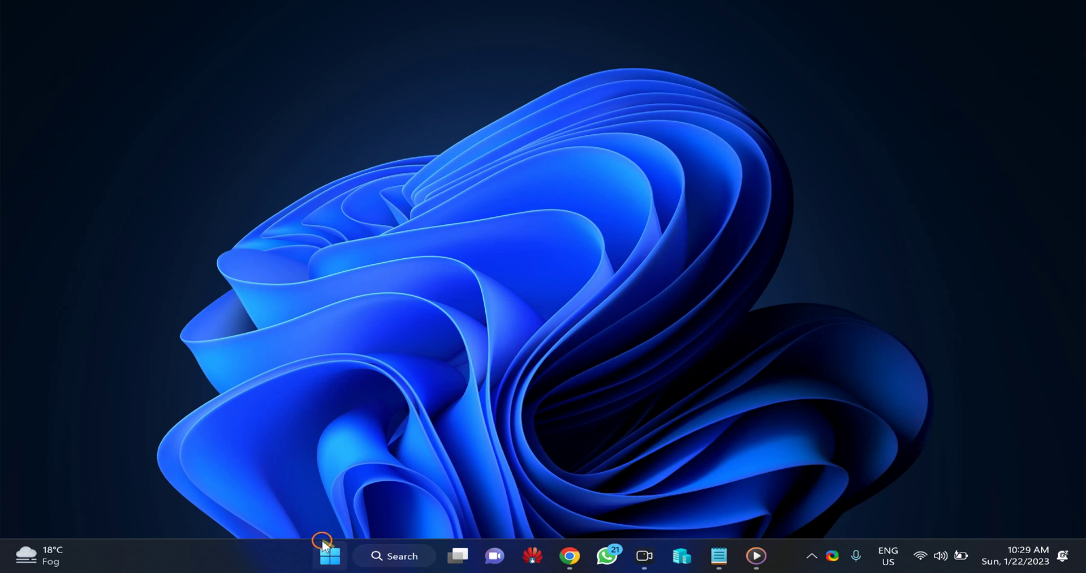
Open Windows Settings and go to the About page of the System category
right_click(331, 557)
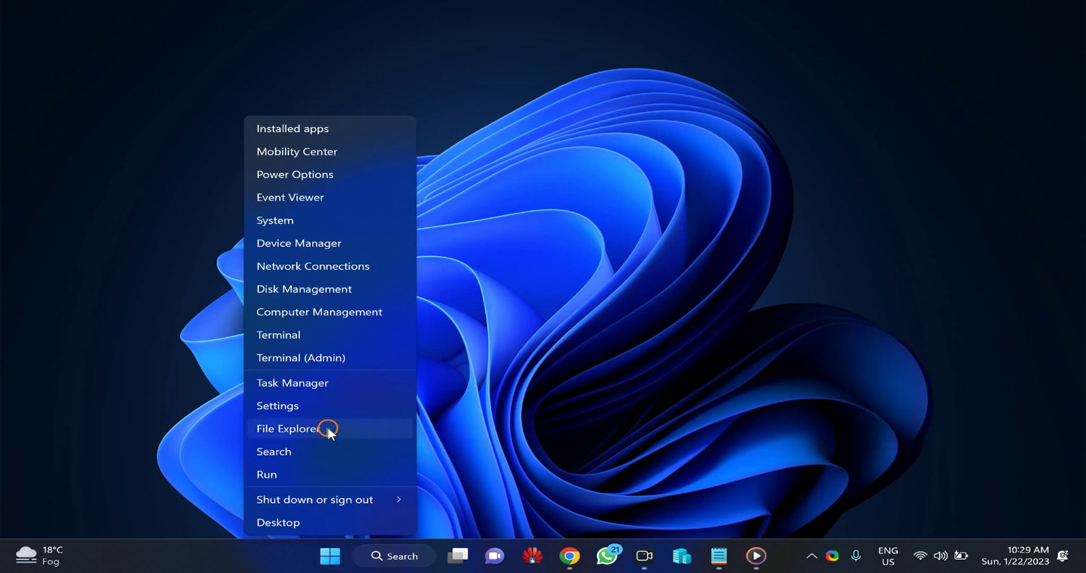
click(331, 409)
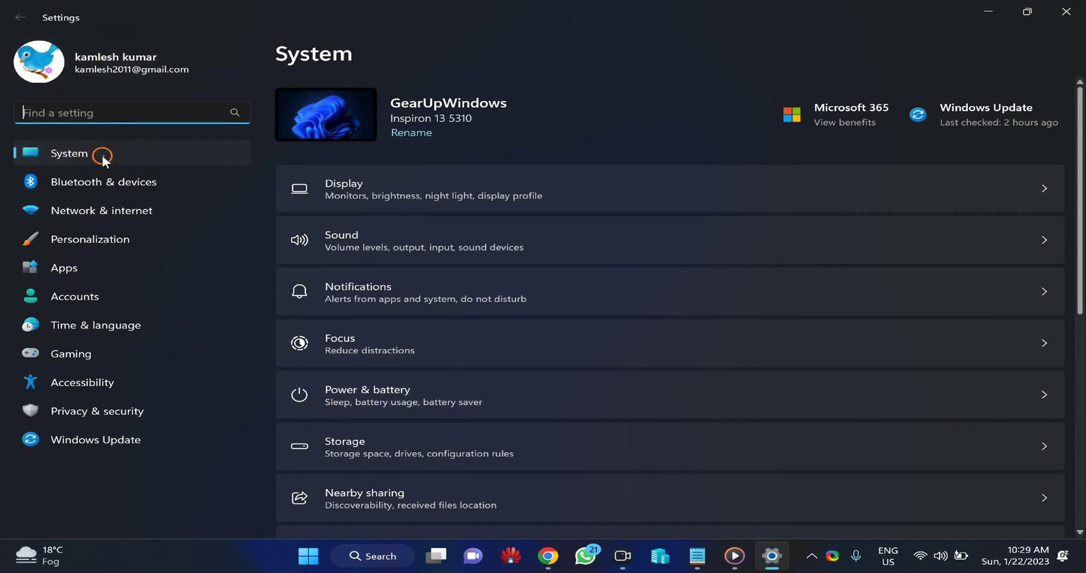
click(87, 155)
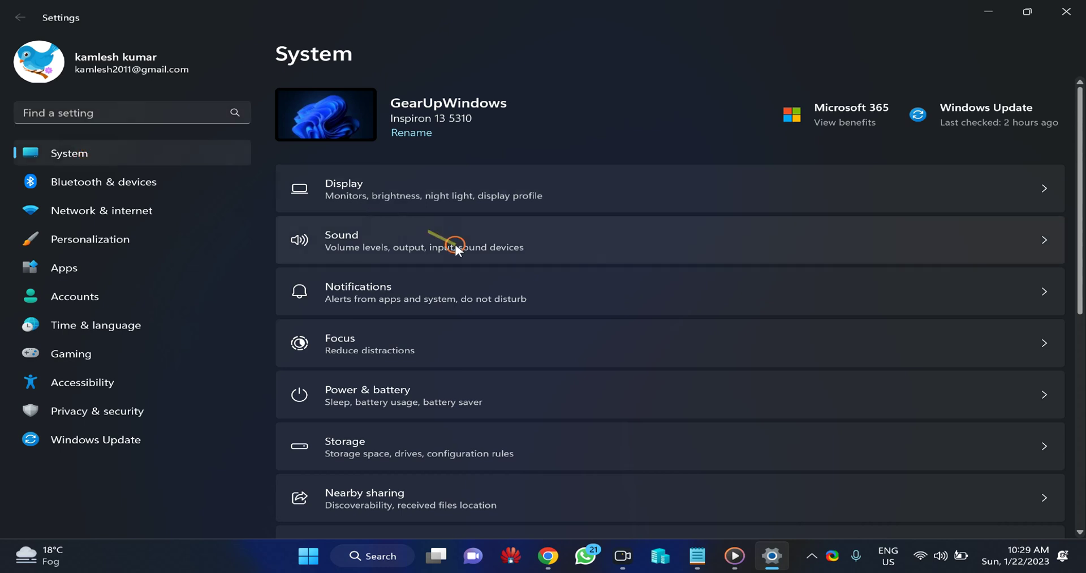
scroll(495, 306, down, 6)
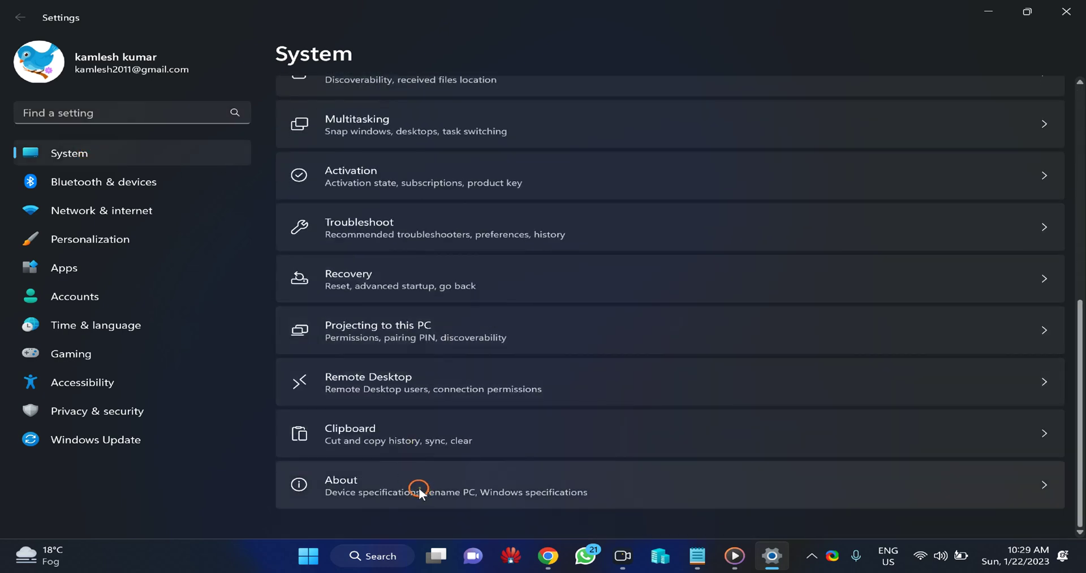
click(393, 492)
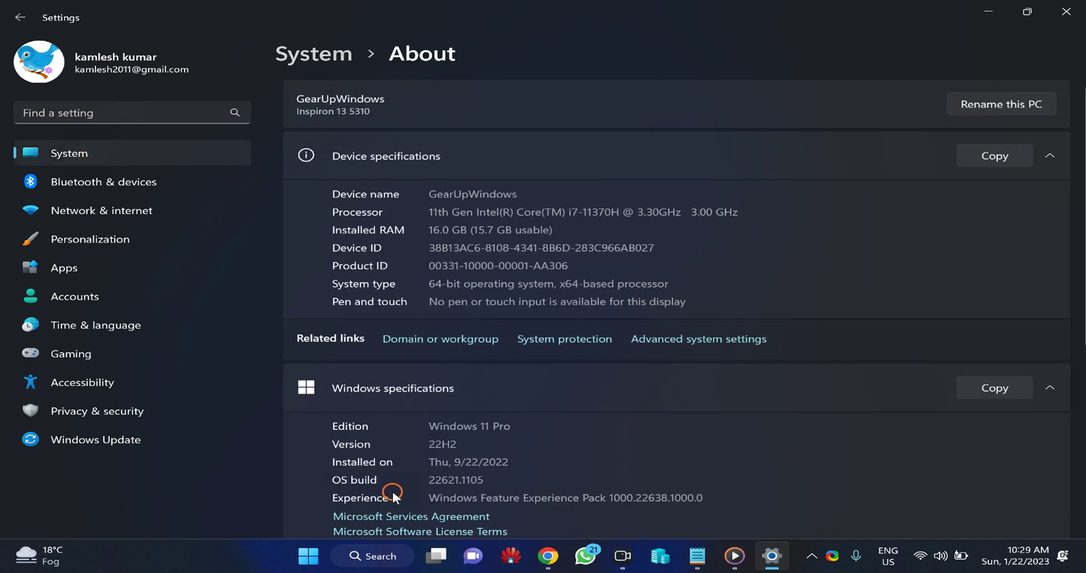
Review the edition, version and OS build under Windows specifications and close Settings
scroll(402, 426, down, 3)
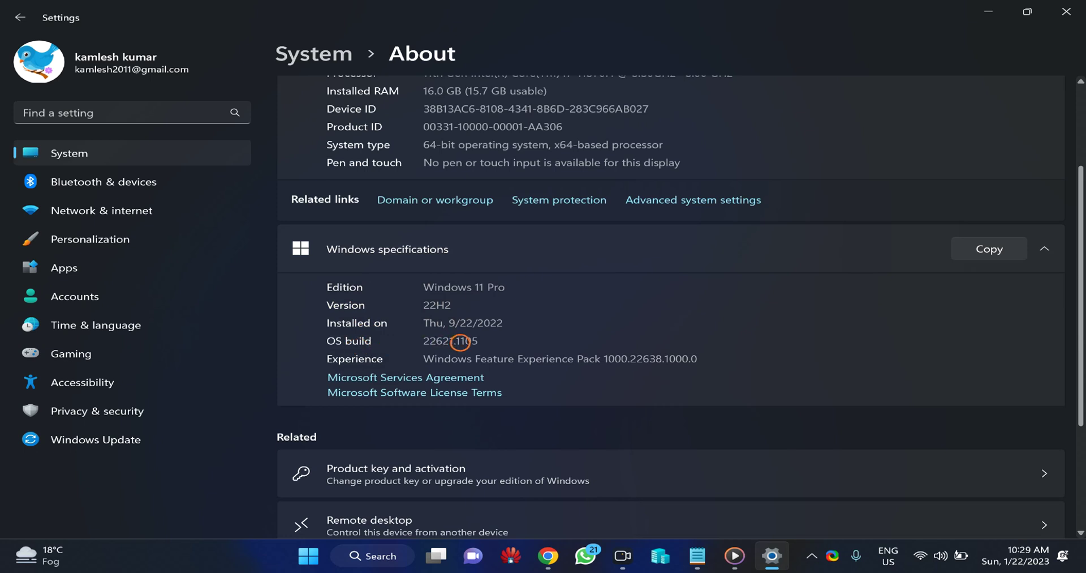
scroll(460, 341, up, 3)
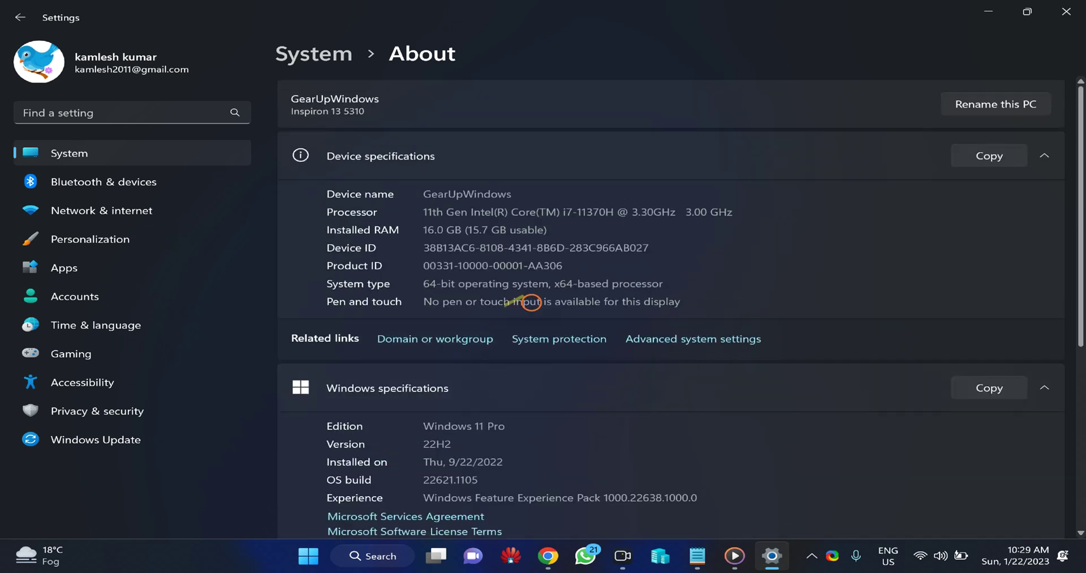
click(1080, 6)
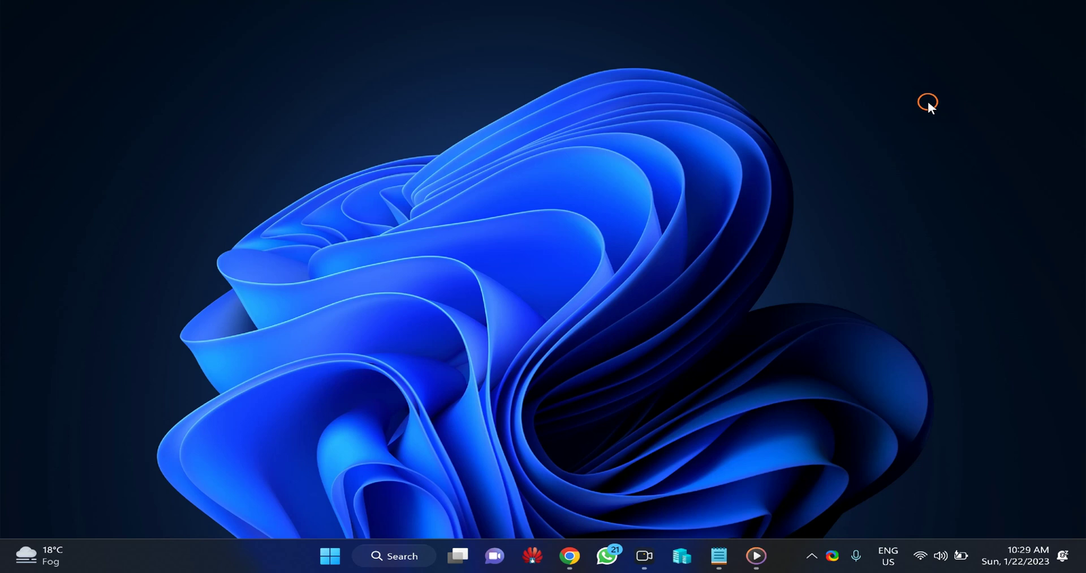